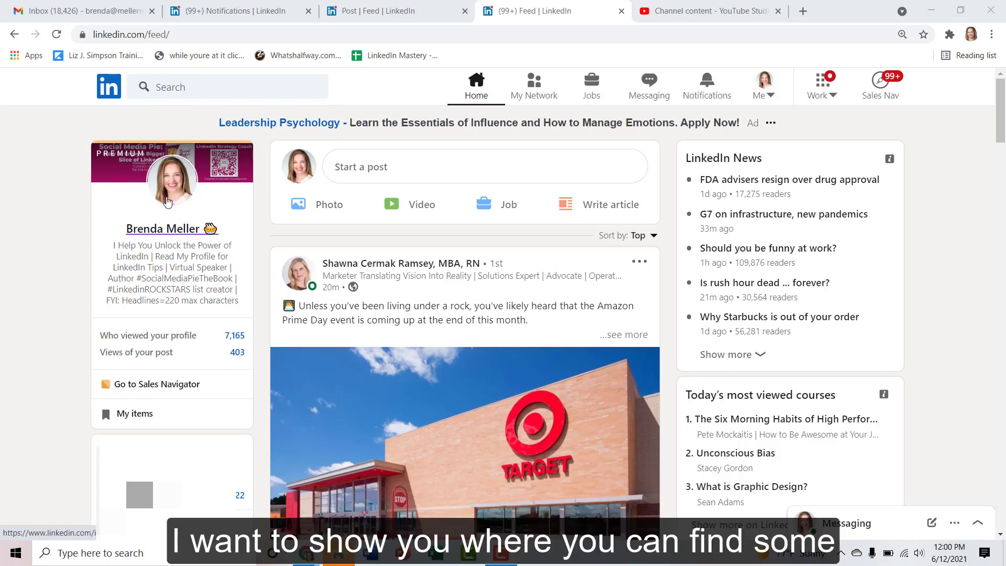
# - Open your own profile from the feed and show all details of its Providing services section
pyautogui.click(168, 202)
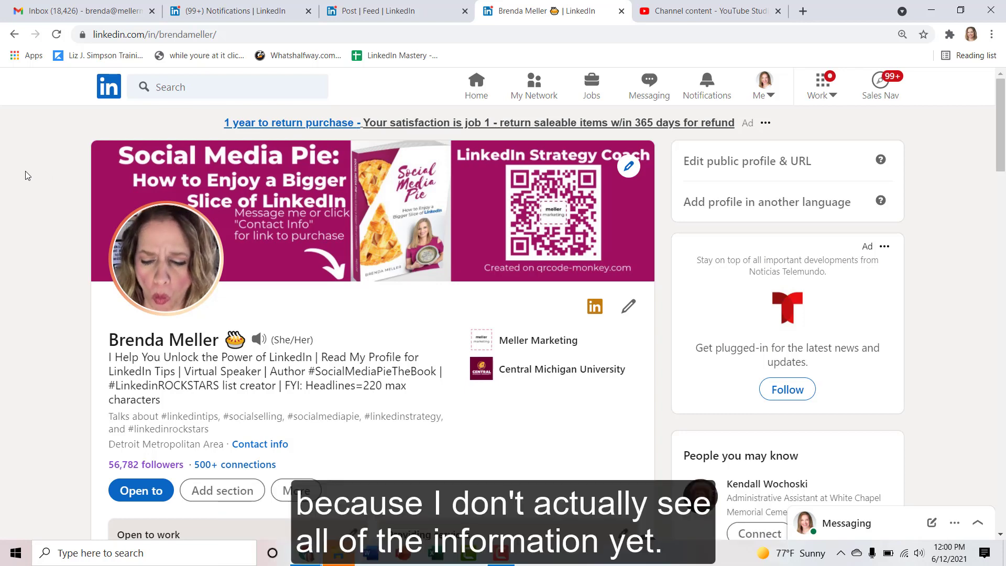
pyautogui.scroll(-2, 27, 175)
pyautogui.scroll(-3, 28, 175)
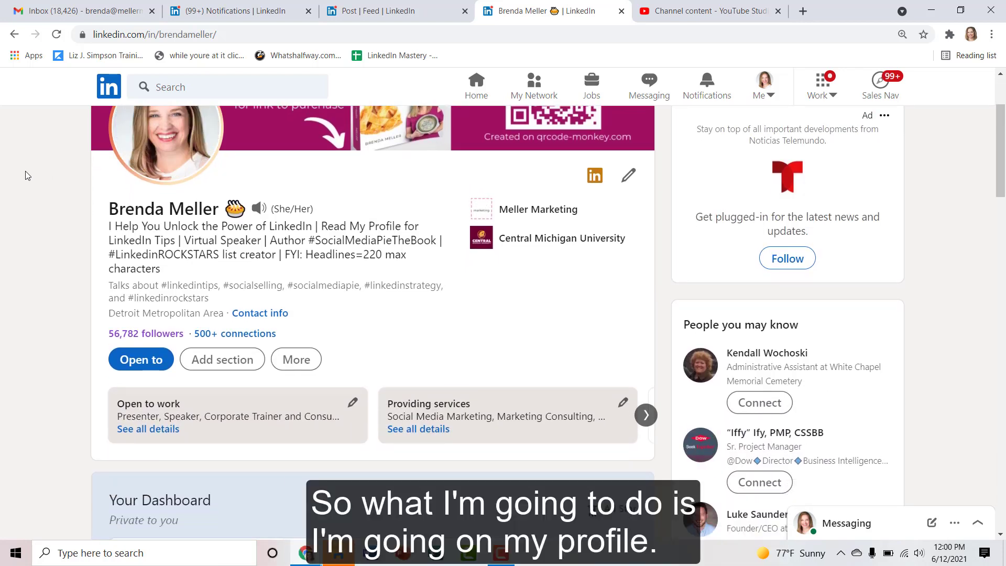
pyautogui.scroll(-3, 28, 175)
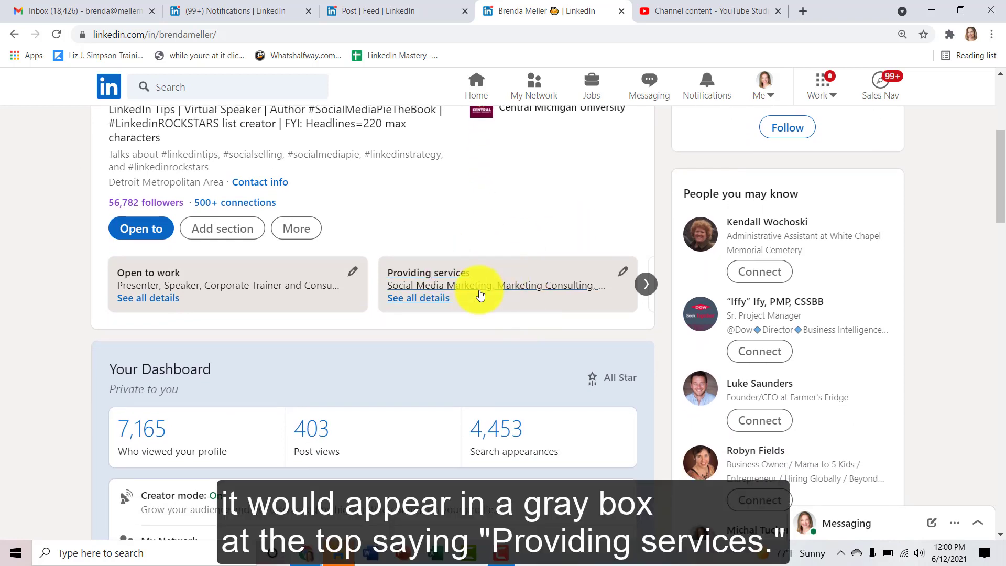
pyautogui.click(417, 297)
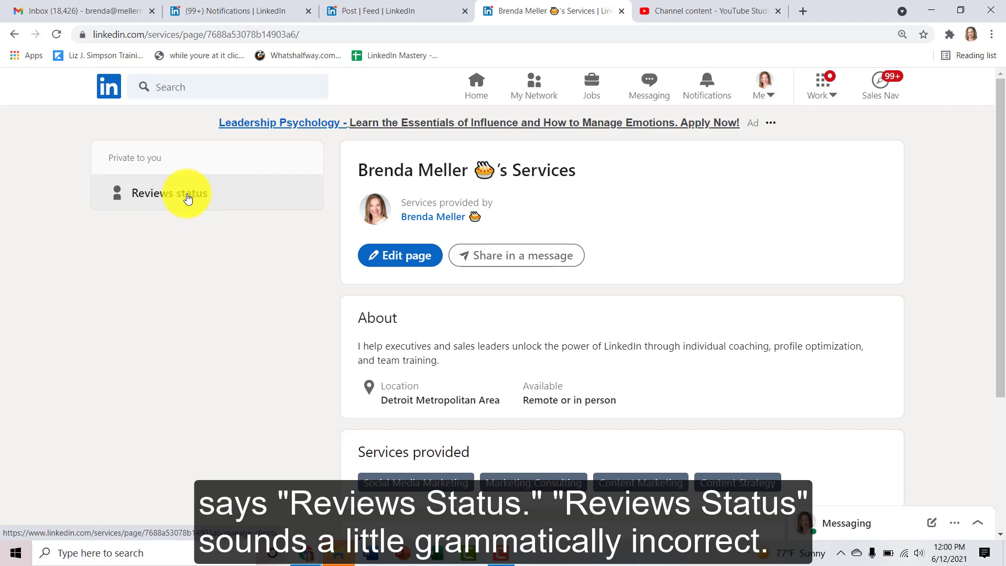
# - Open the reviews status of the services page and examine each invited client's review date, rating and reviewed service
pyautogui.click(188, 194)
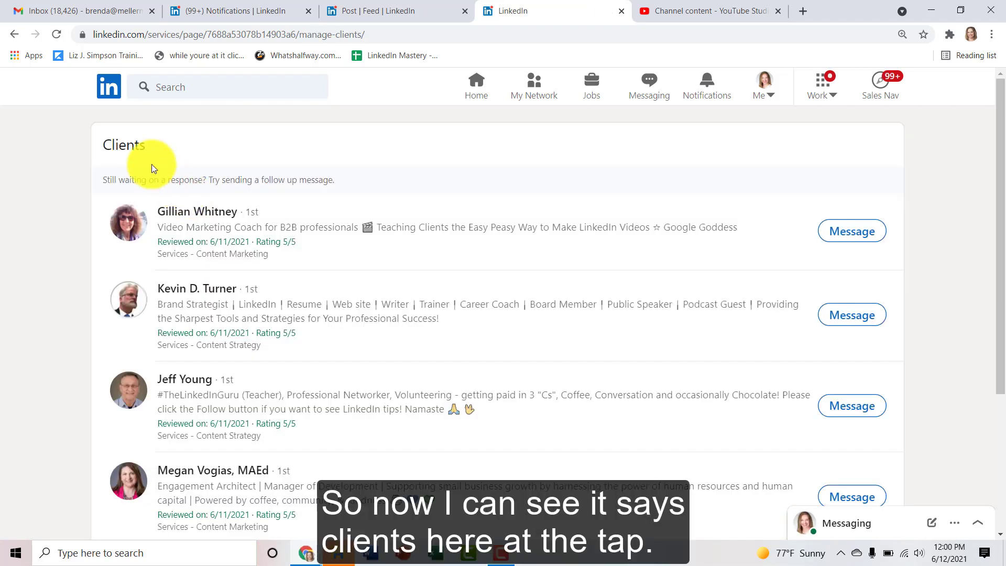
pyautogui.doubleClick(114, 143)
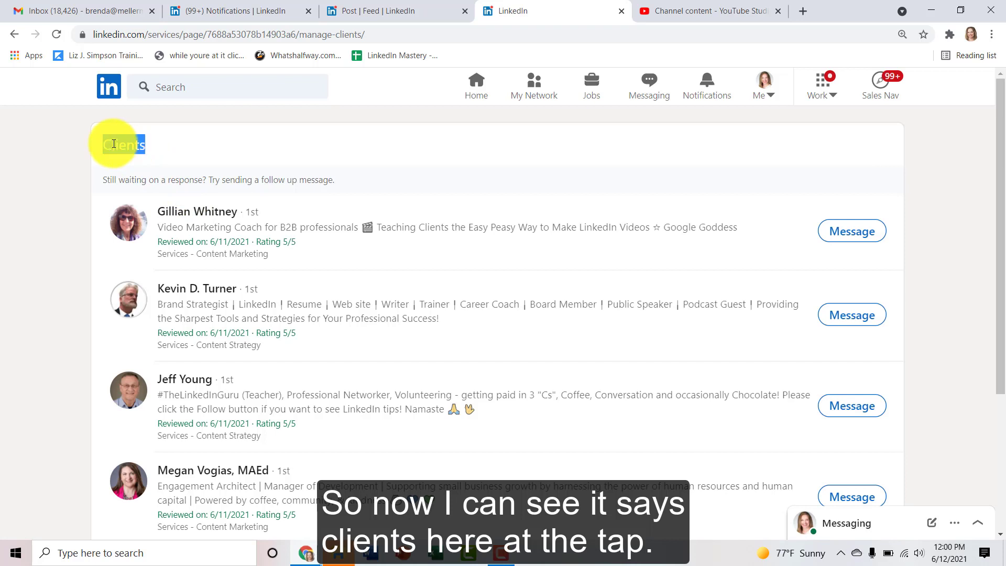
pyautogui.click(55, 189)
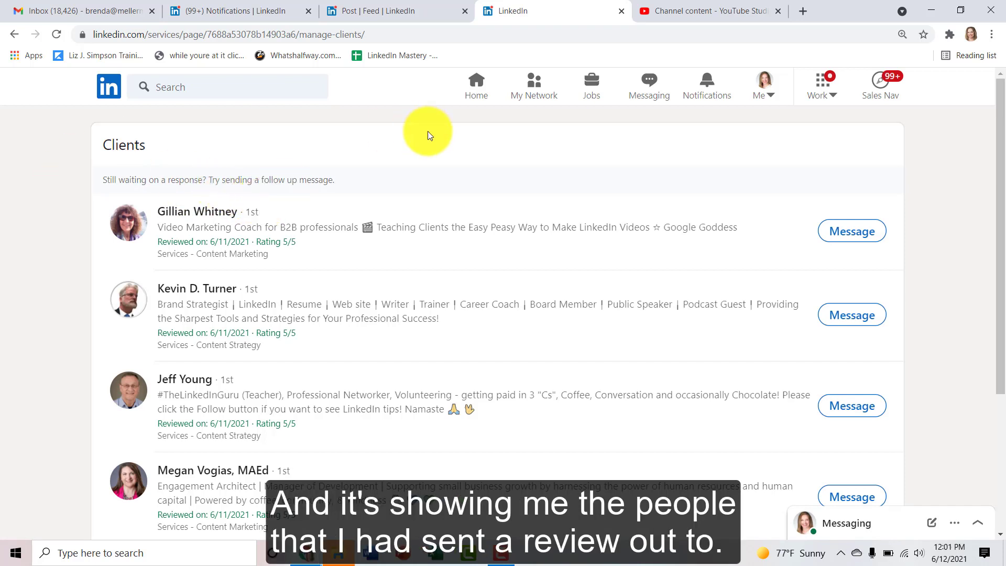
pyautogui.scroll(-1, 427, 135)
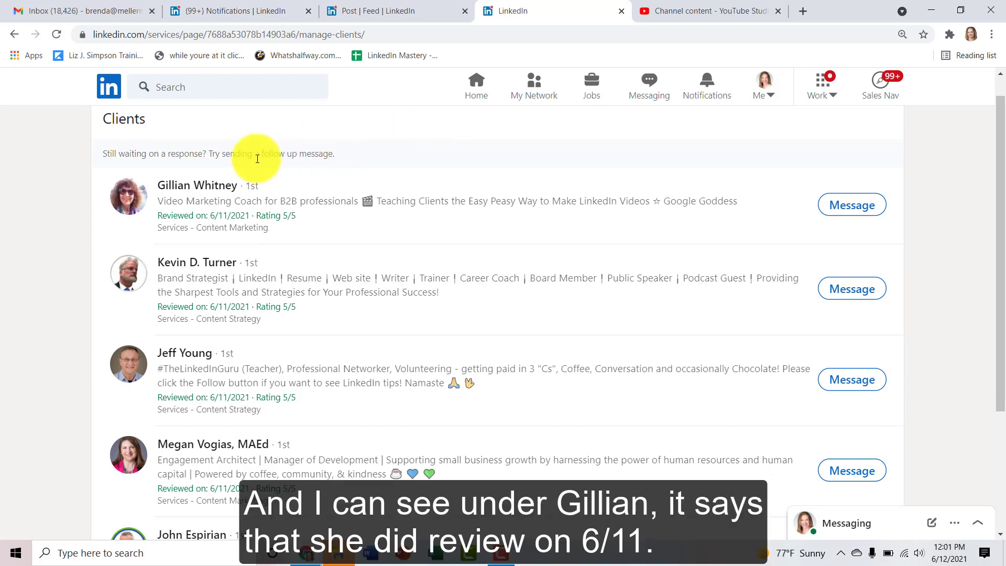
pyautogui.doubleClick(175, 219)
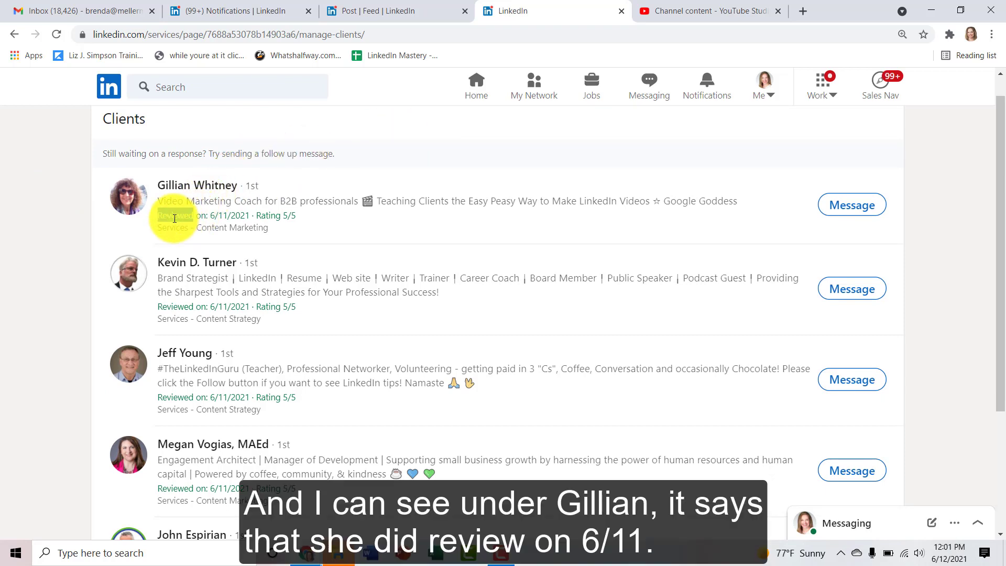
pyautogui.click(290, 220)
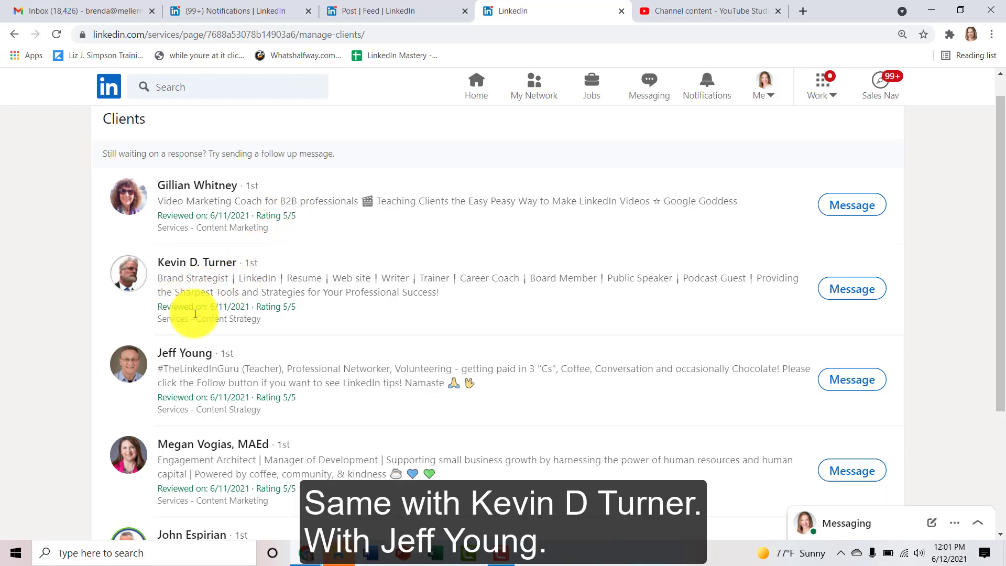
pyautogui.tripleClick(272, 399)
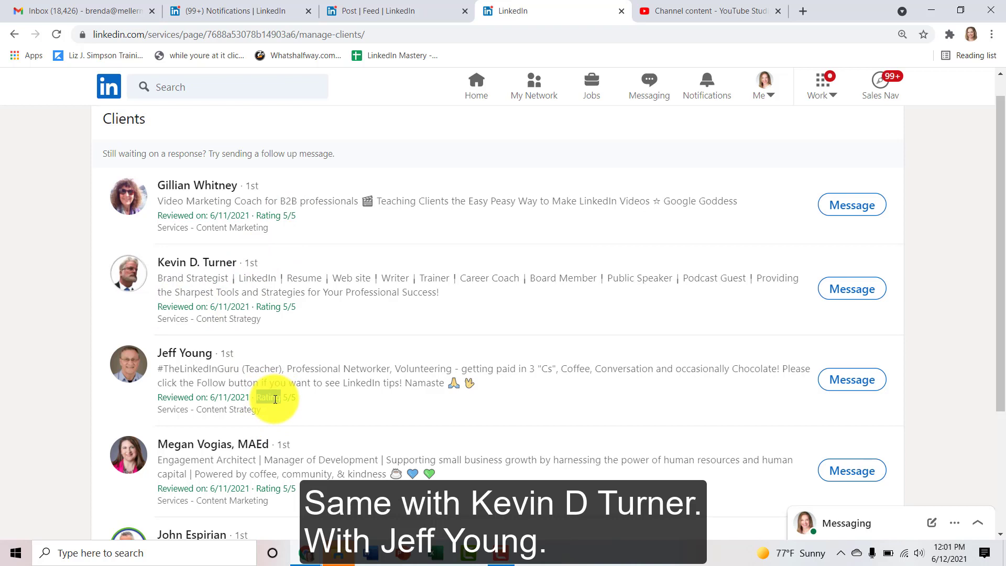
pyautogui.tripleClick(217, 495)
pyautogui.click(59, 399)
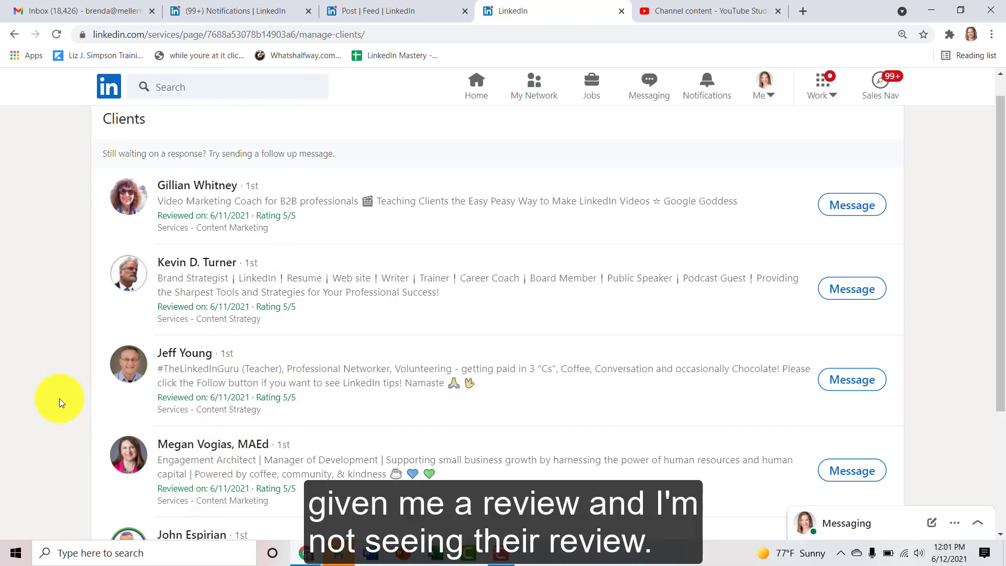
pyautogui.scroll(-2, 58, 398)
pyautogui.scroll(-2, 58, 398)
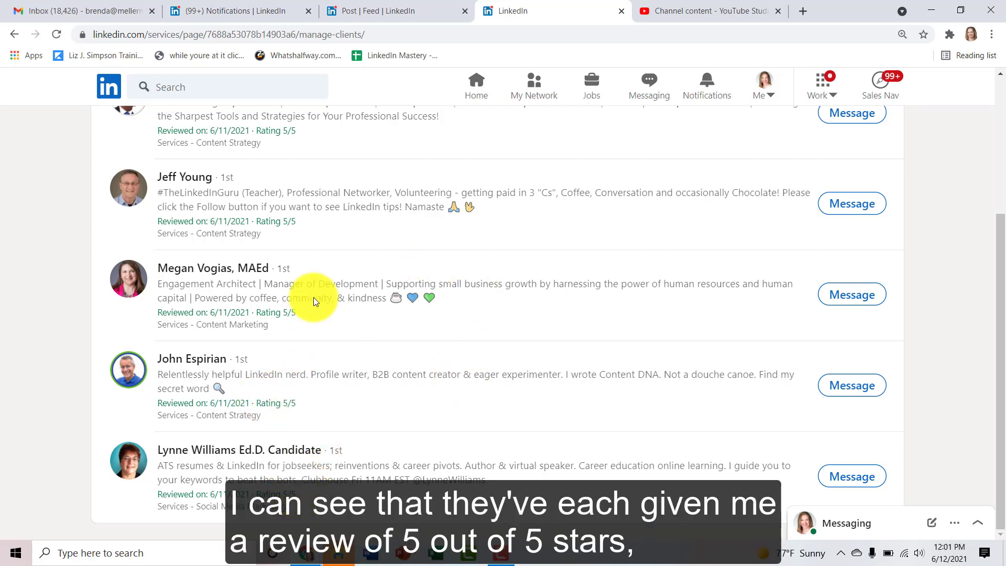
pyautogui.scroll(2, 357, 237)
pyautogui.scroll(3, 359, 238)
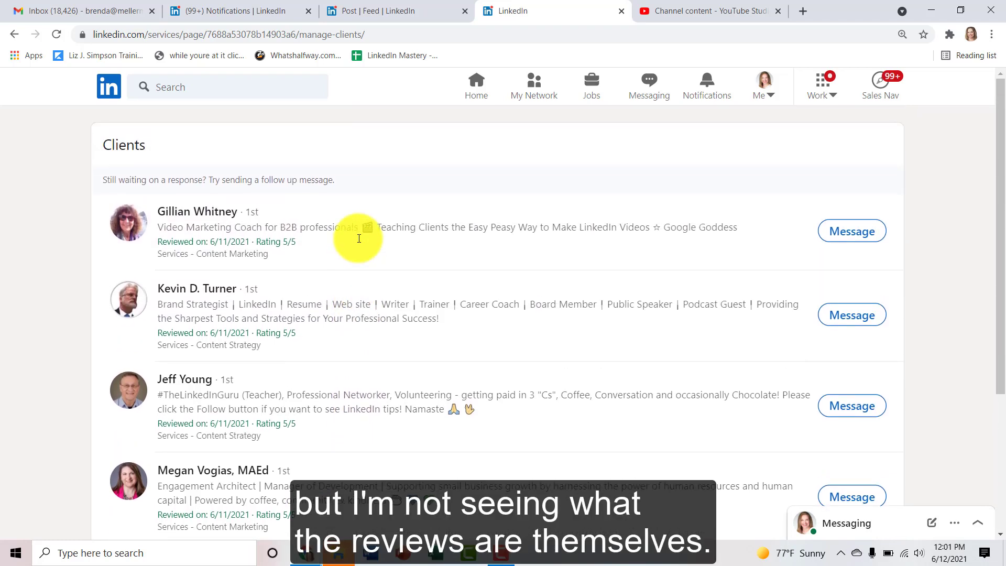
# - Return to the services page and examine its Reviews section, including the overall rating notice and the remaining review invitations
pyautogui.click(12, 36)
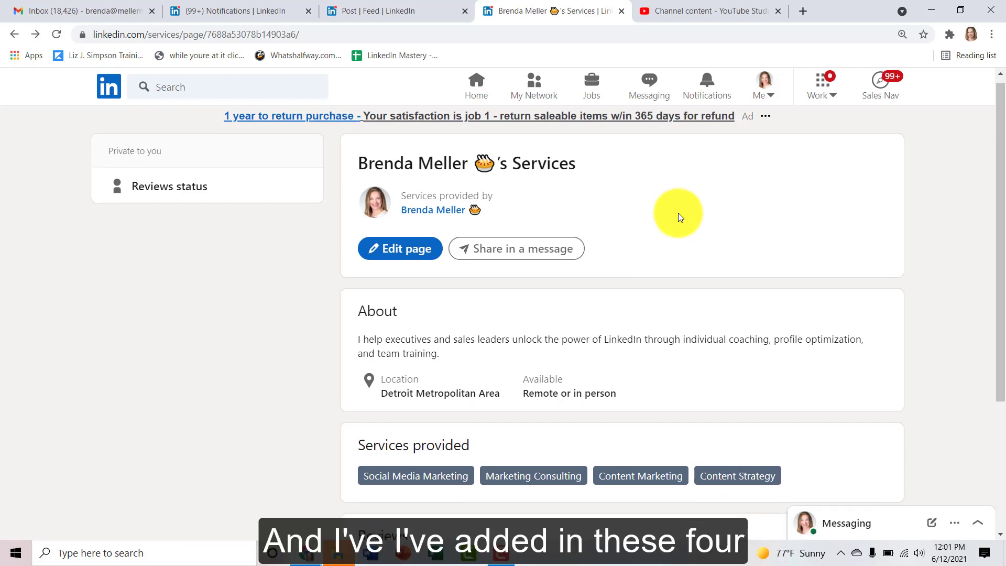
pyautogui.scroll(-4, 678, 212)
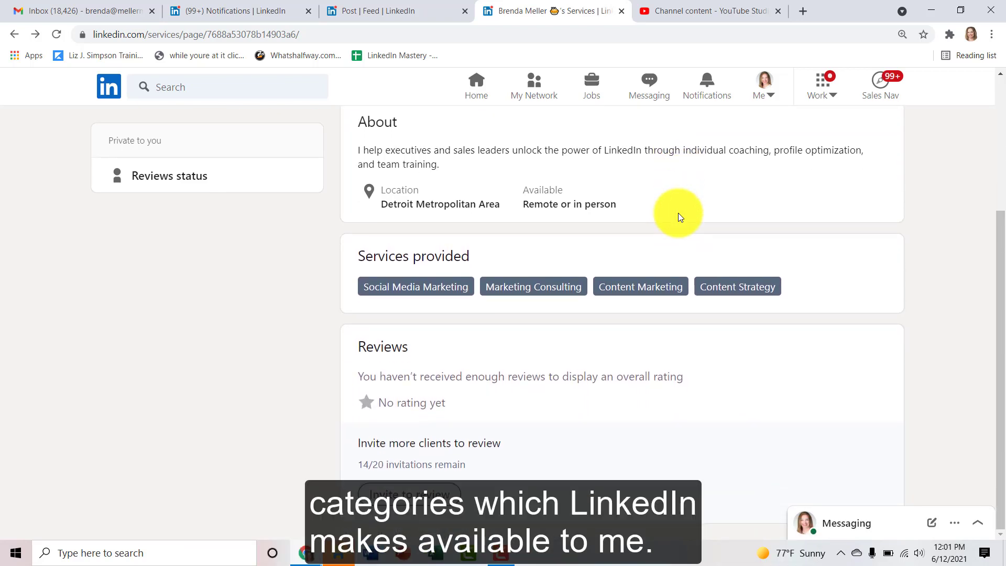
pyautogui.doubleClick(383, 349)
pyautogui.click(429, 366)
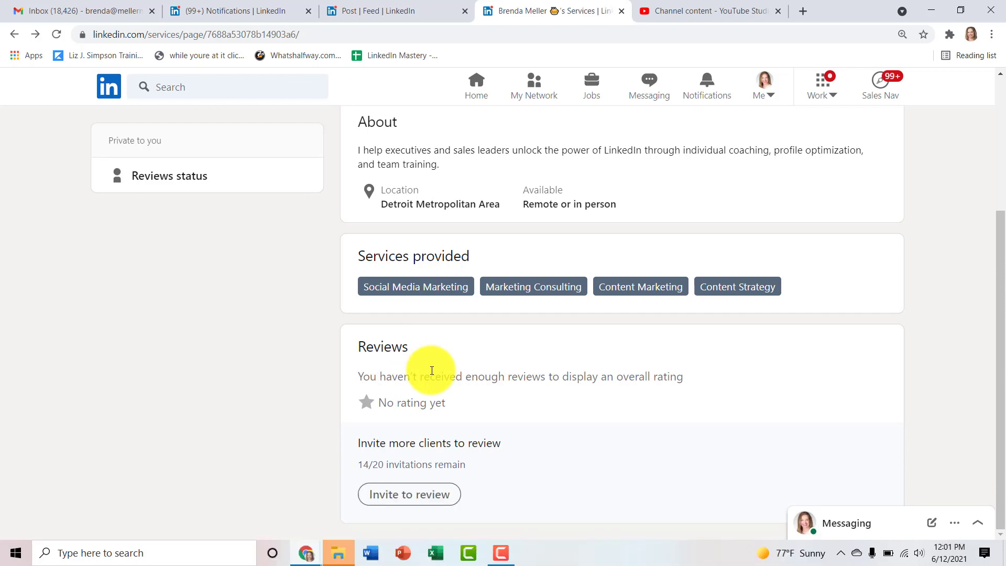
pyautogui.tripleClick(434, 375)
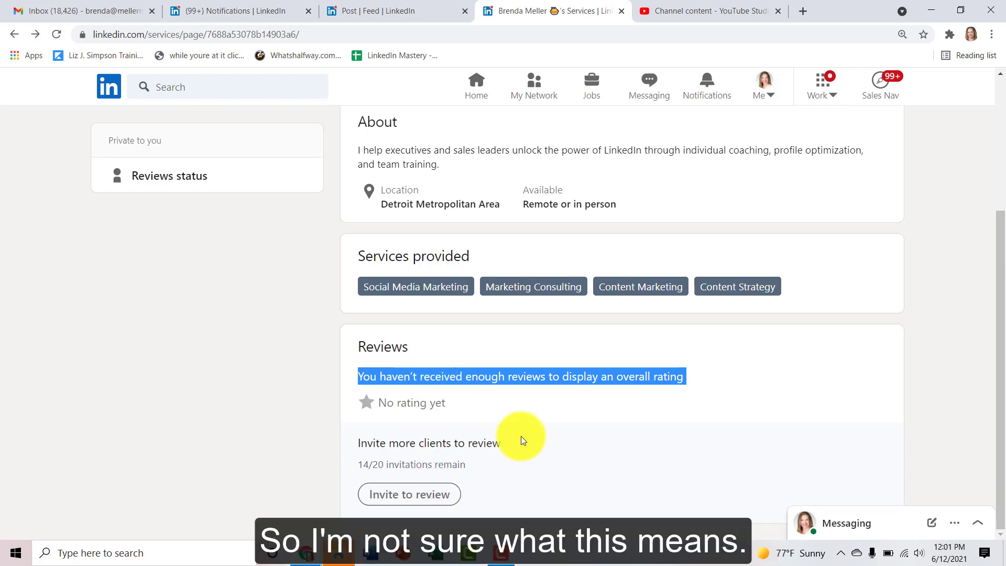
pyautogui.tripleClick(383, 443)
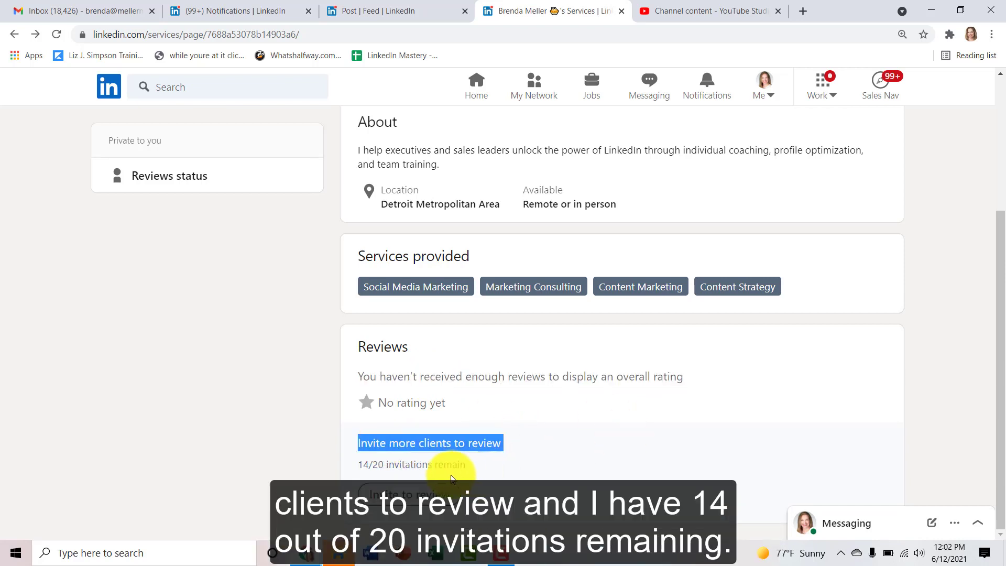
pyautogui.tripleClick(414, 465)
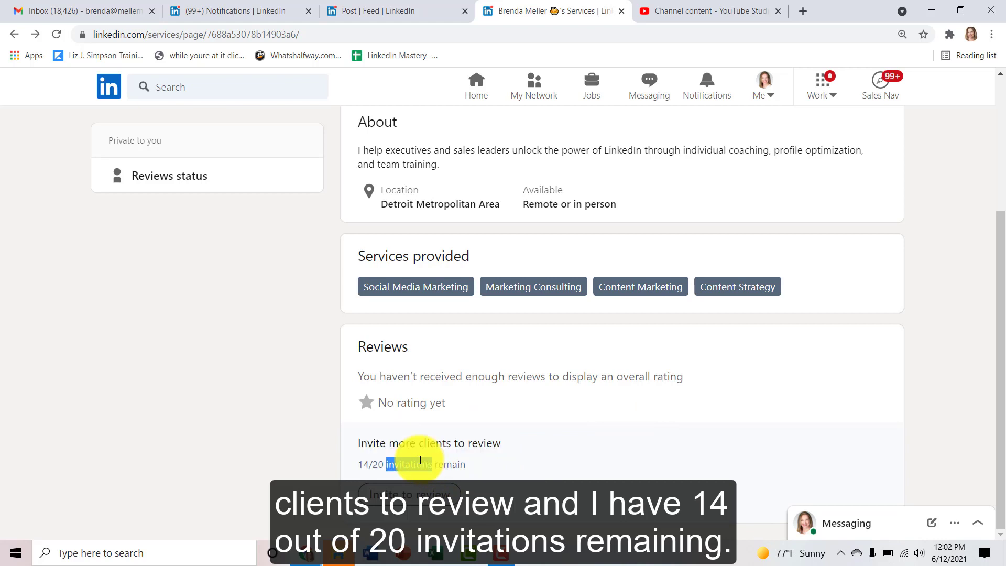
pyautogui.click(599, 442)
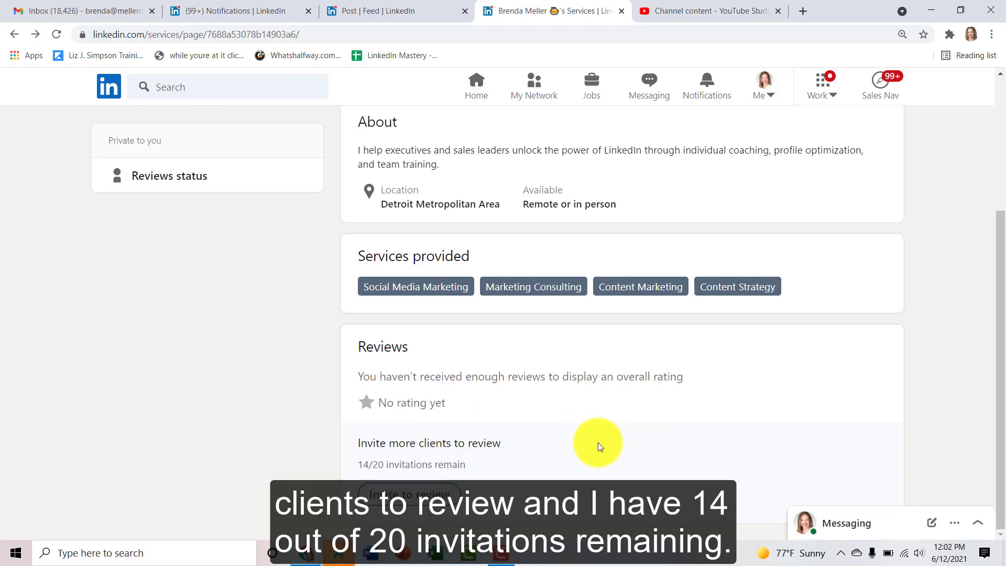
# - Start a review invitation for the Content Marketing service and proceed to the selection of connections
pyautogui.click(414, 490)
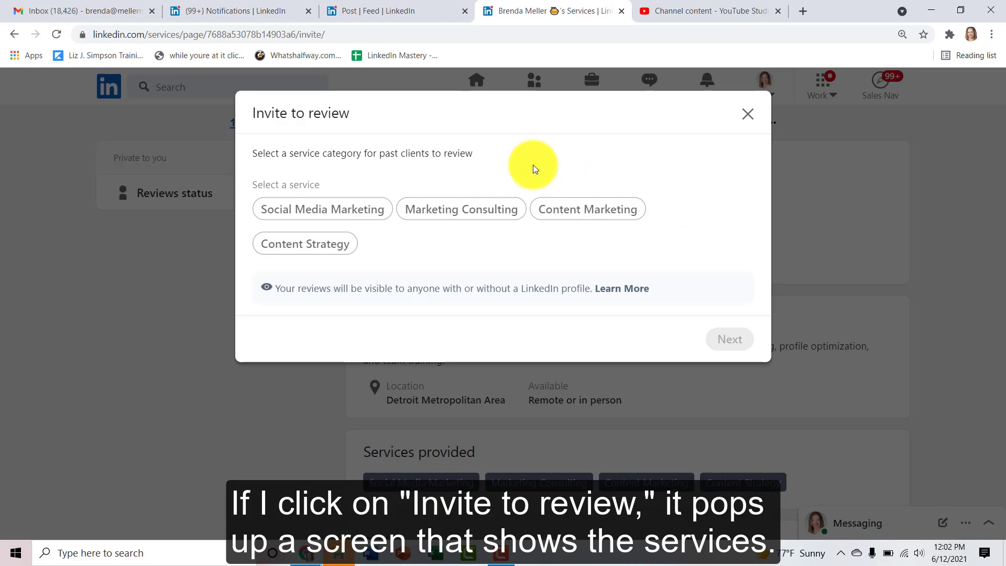
pyautogui.click(602, 214)
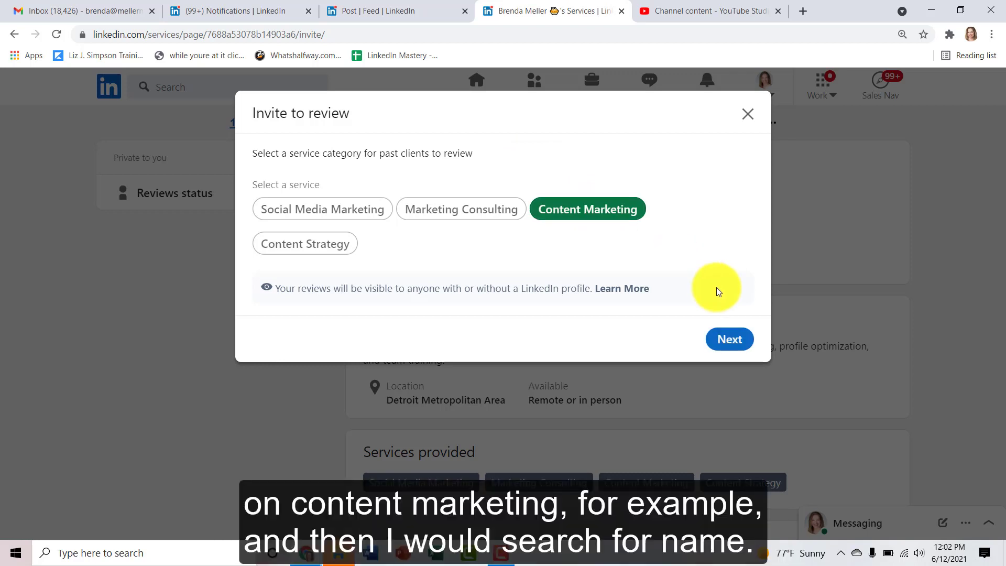
pyautogui.click(728, 340)
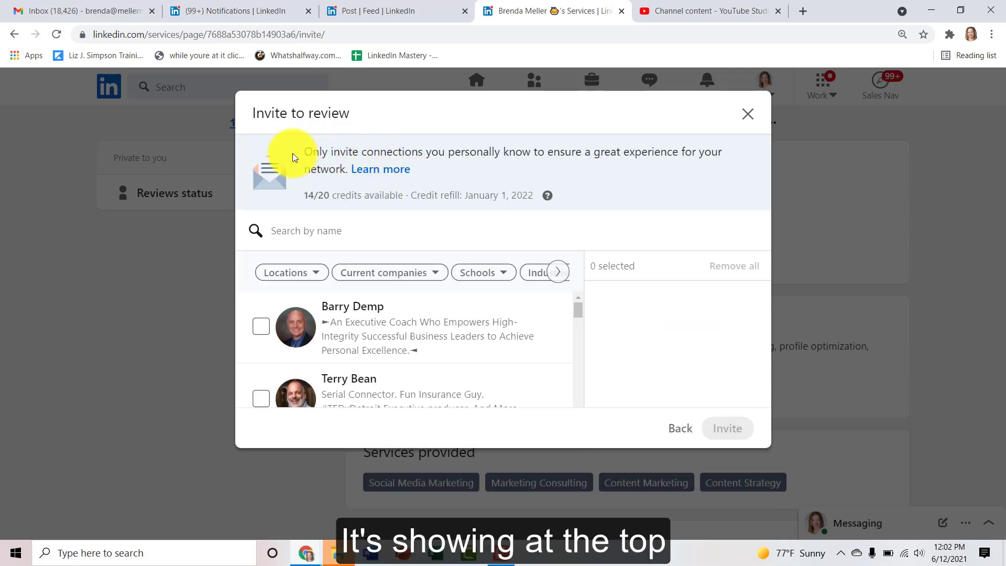
# - Check the available invitation credits, their refill date and the explanation of credit use, and close the invitation without sending it
pyautogui.tripleClick(326, 195)
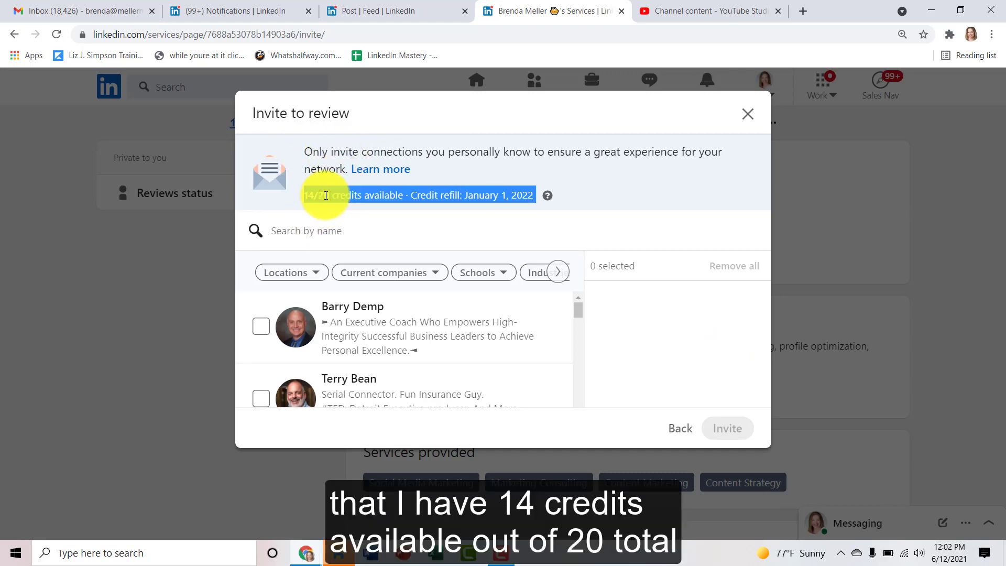
pyautogui.click(460, 195)
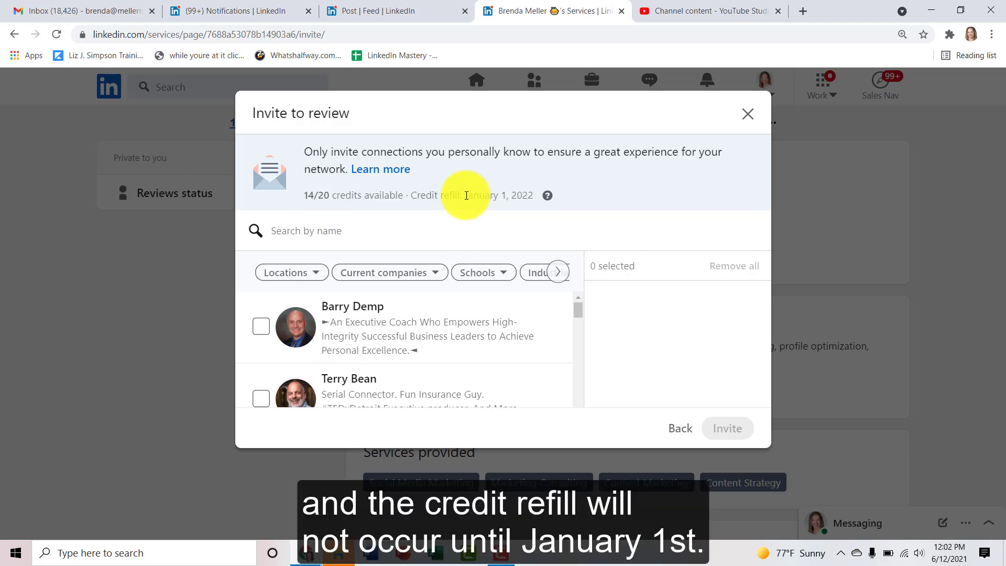
pyautogui.moveTo(549, 199)
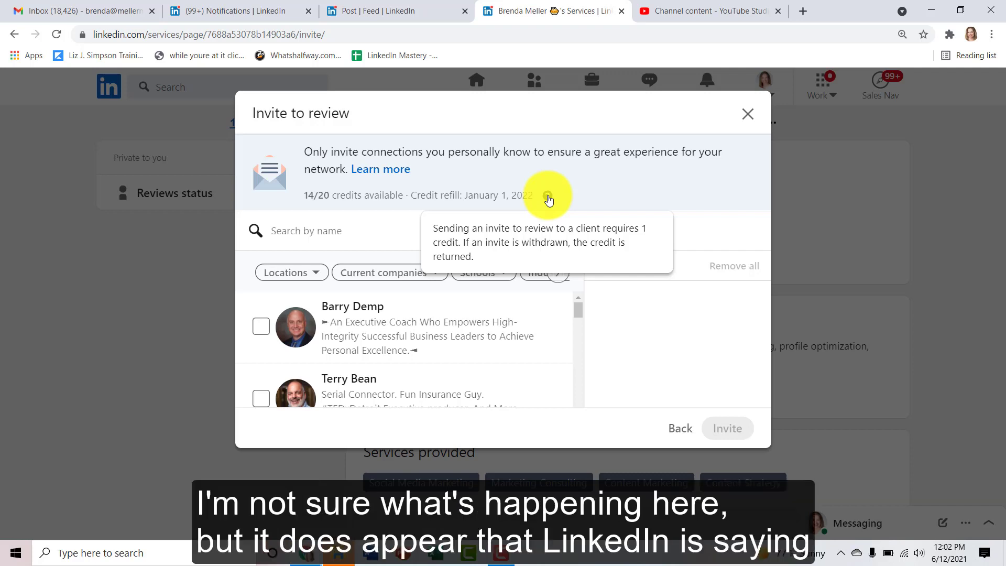
pyautogui.click(748, 114)
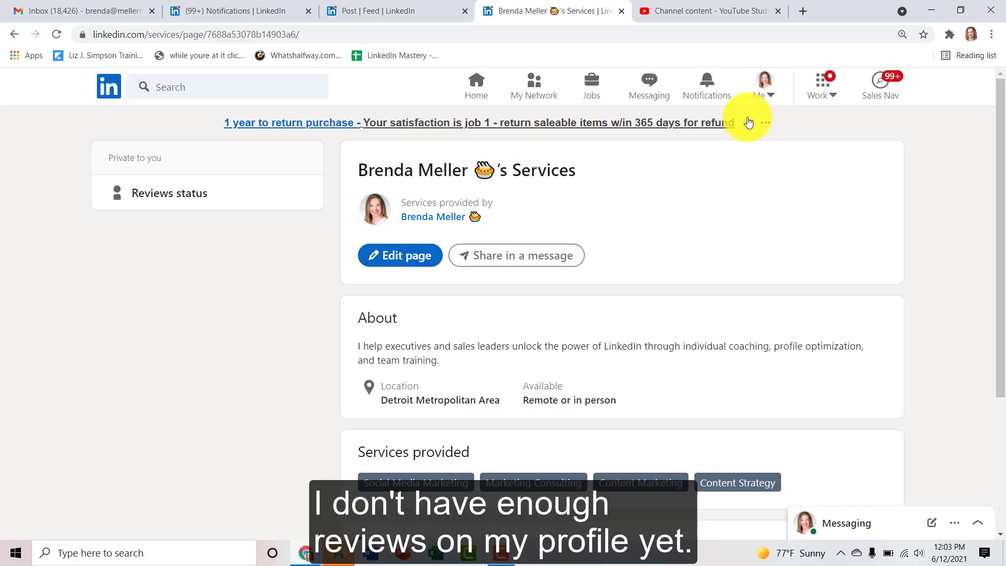
# - Look over the services page down to its Reviews section and return to the provider's profile
pyautogui.scroll(-2, 795, 310)
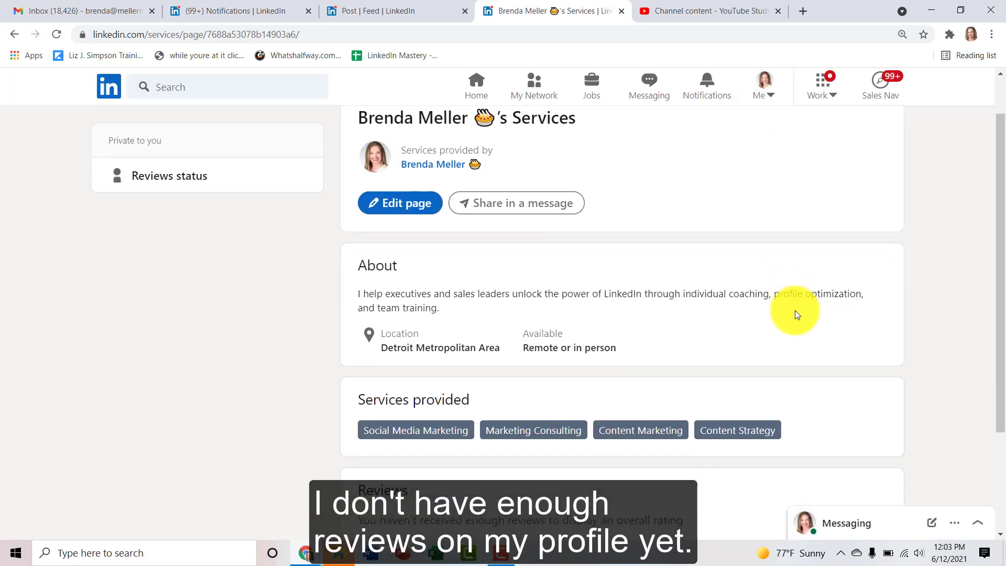
pyautogui.scroll(-2, 795, 310)
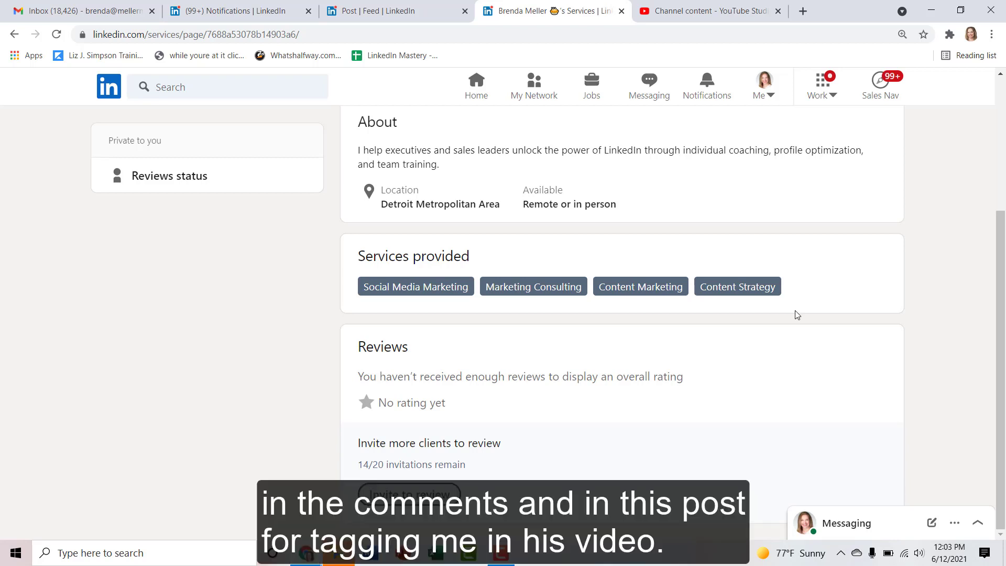
pyautogui.scroll(4, 797, 314)
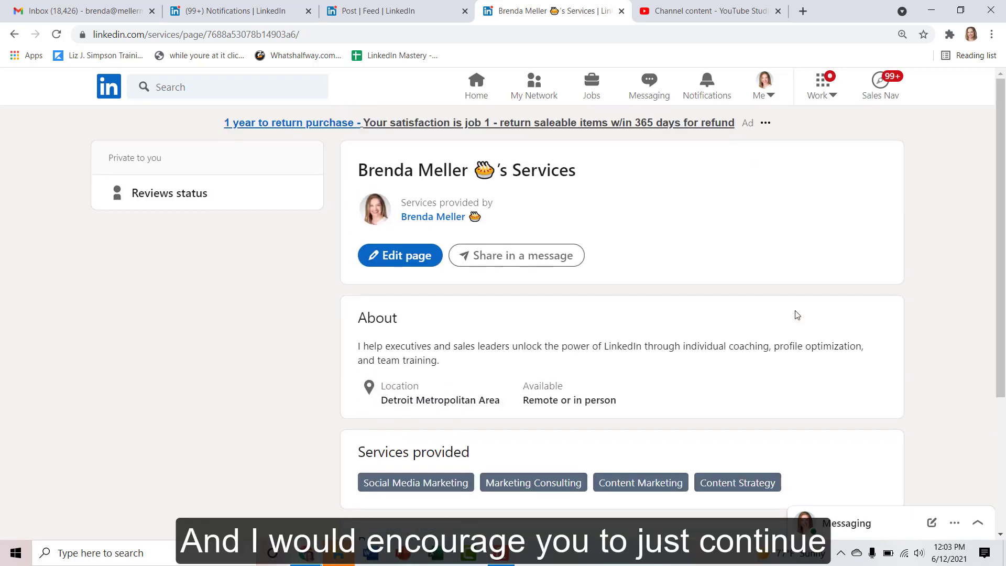
pyautogui.click(434, 217)
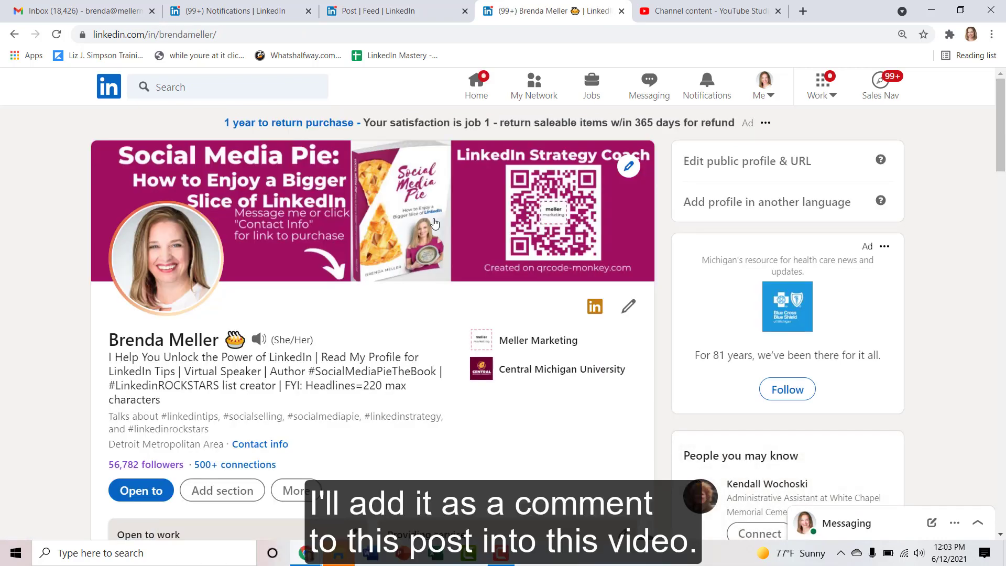